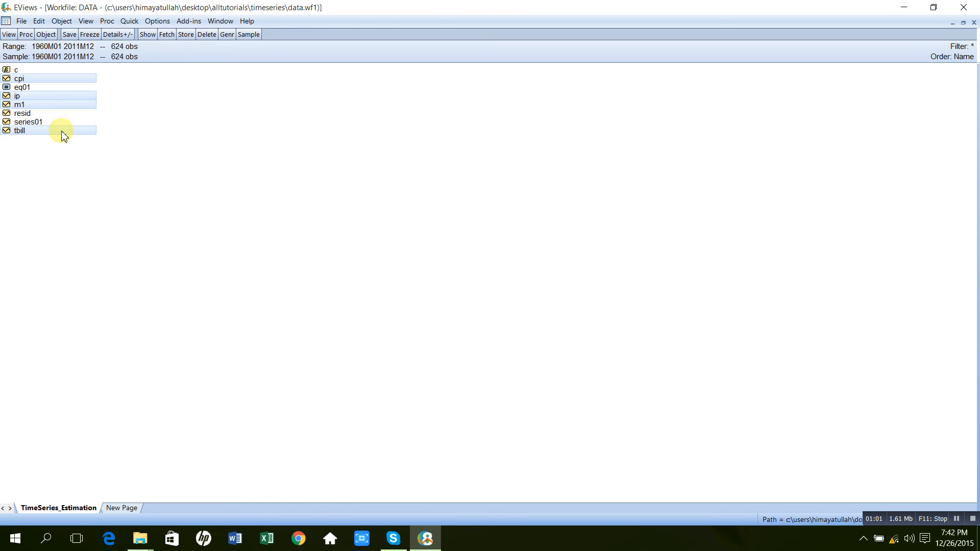
# Open the selected cpi, ip, m1 and tbill series together as a group and restore its window to floating size
pyautogui.rightClick(79, 103)
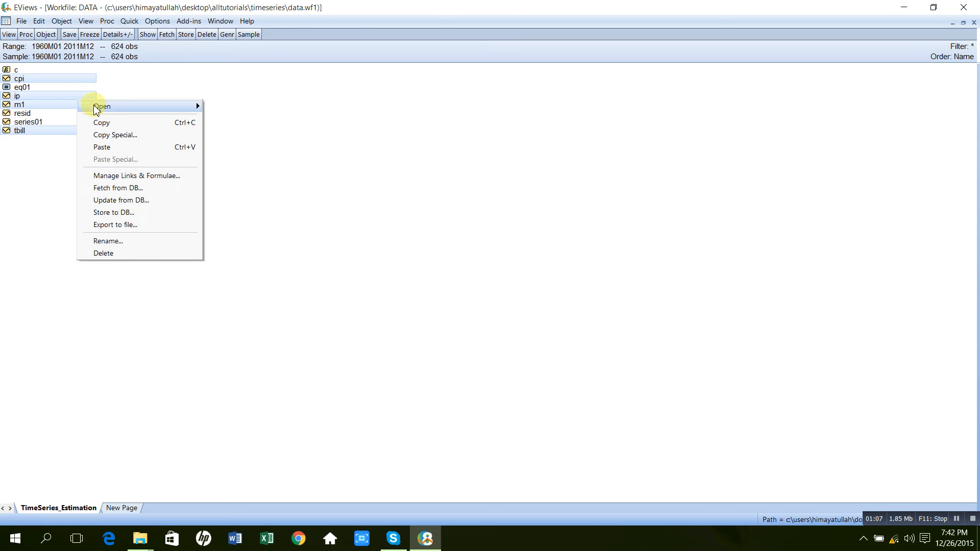
pyautogui.moveTo(101, 105)
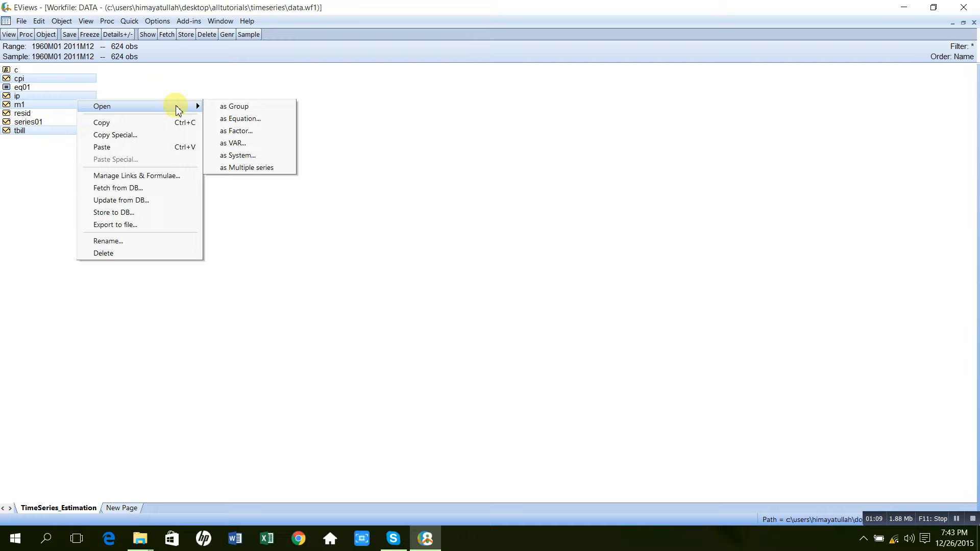
pyautogui.click(234, 107)
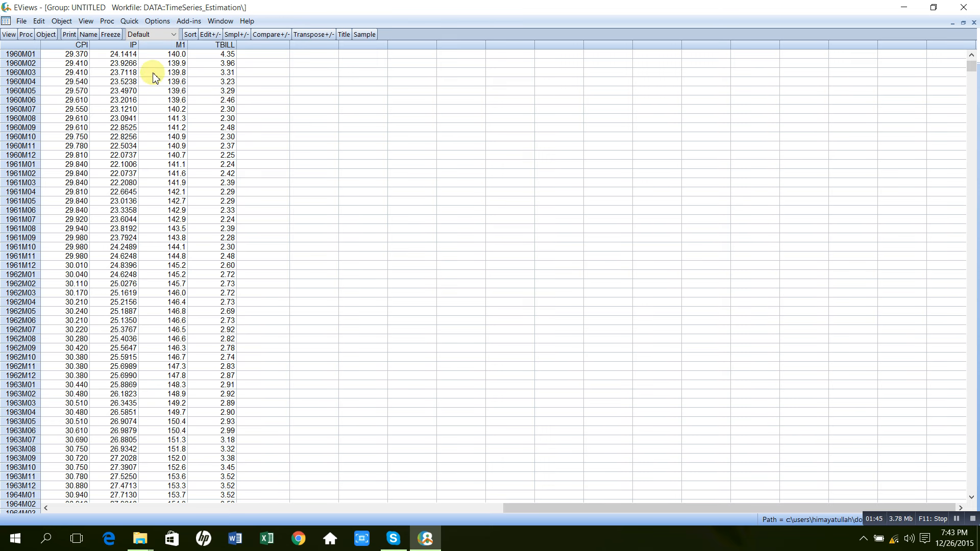
pyautogui.click(964, 23)
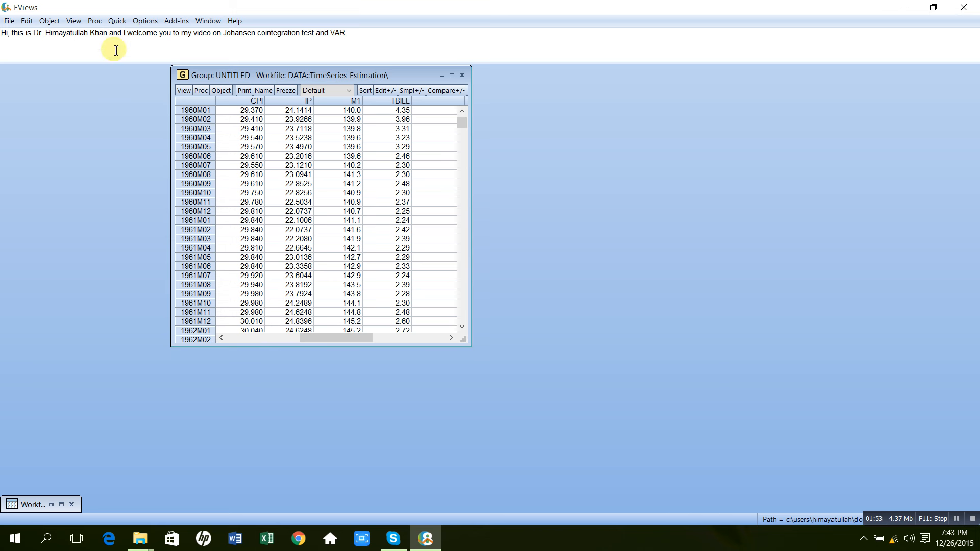
# Estimate an unrestricted VAR with endogenous variables cpi ip m1 tbill, lag intervals 1 2 and constant c as exogenous
pyautogui.click(118, 23)
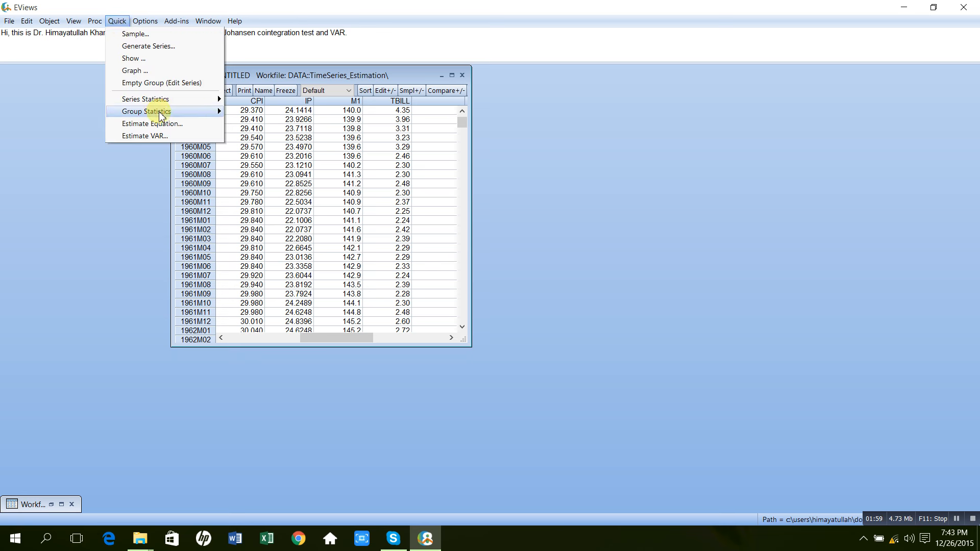
pyautogui.click(165, 137)
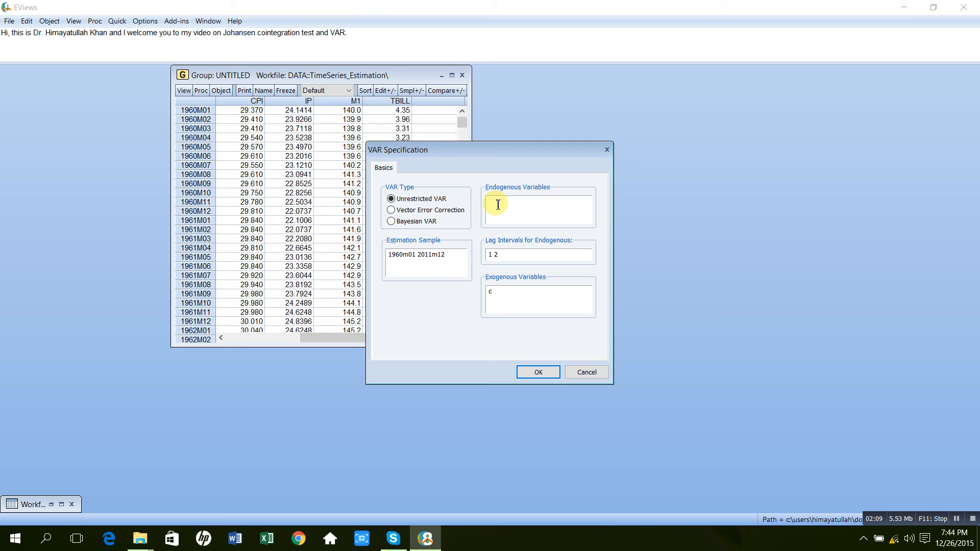
pyautogui.write('cpi ip m1 tbill')
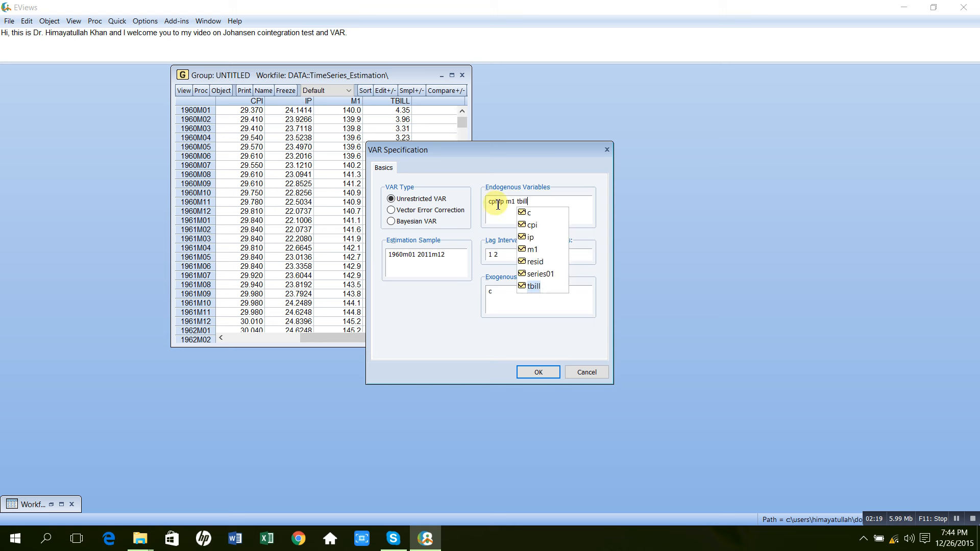
pyautogui.click(559, 373)
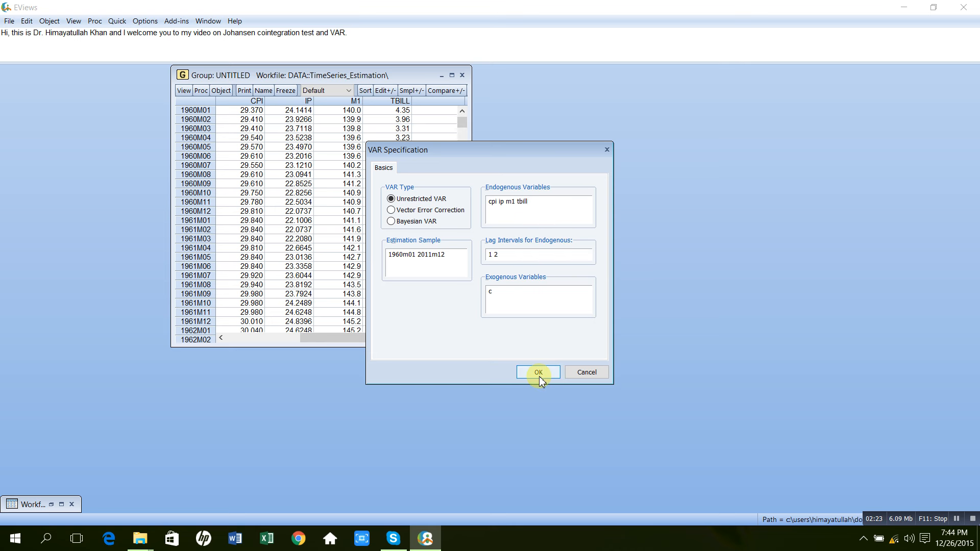
pyautogui.click(539, 373)
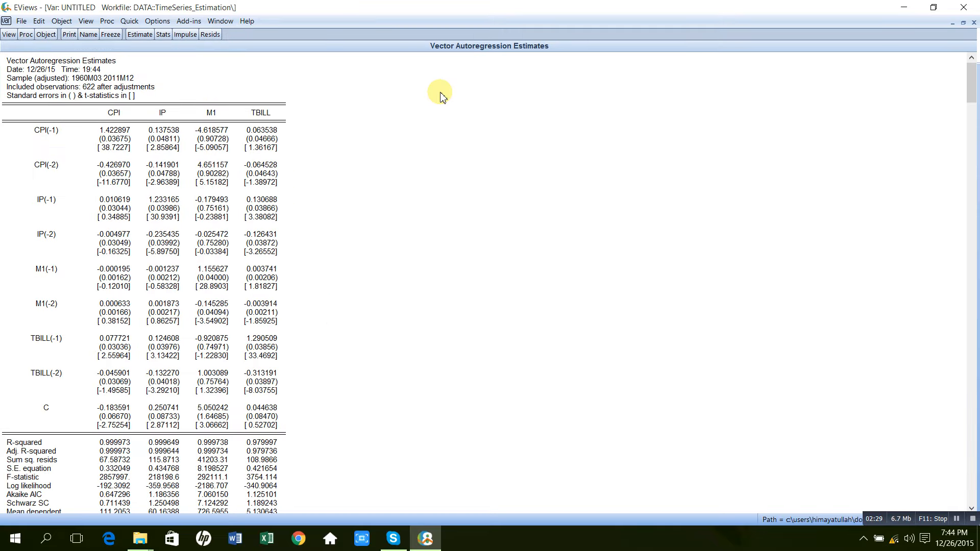
pyautogui.click(442, 94)
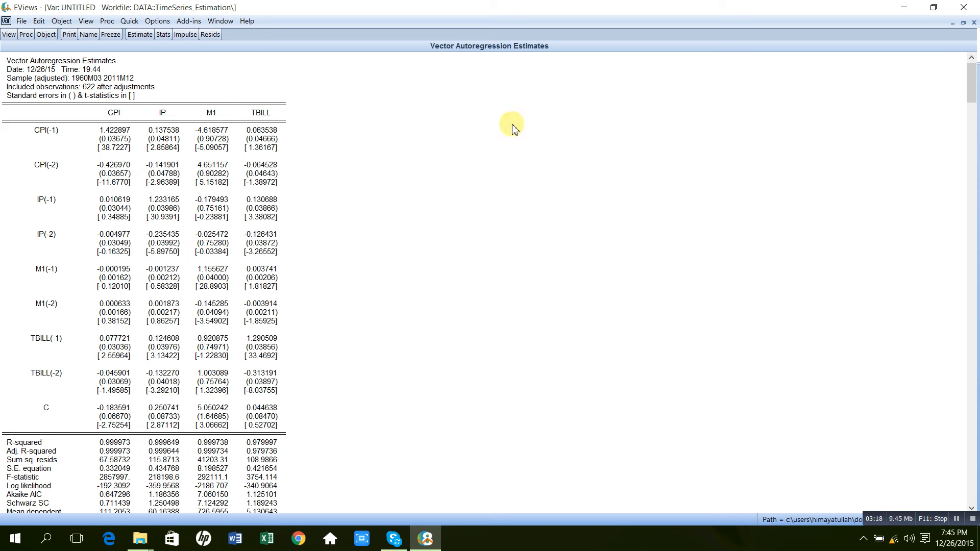
pyautogui.click(963, 23)
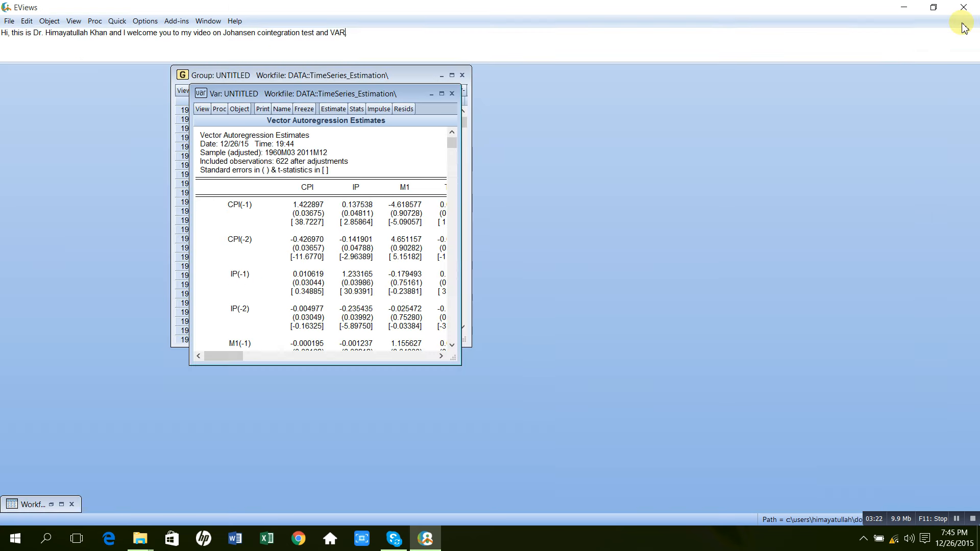
# Make a system of equations from the estimated VAR, ordered by variable
pyautogui.click(116, 23)
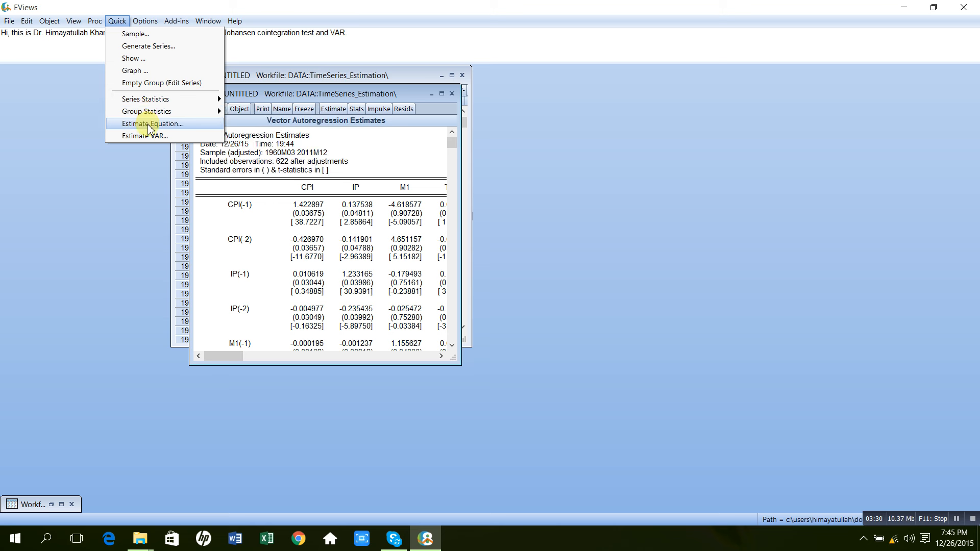
pyautogui.click(259, 170)
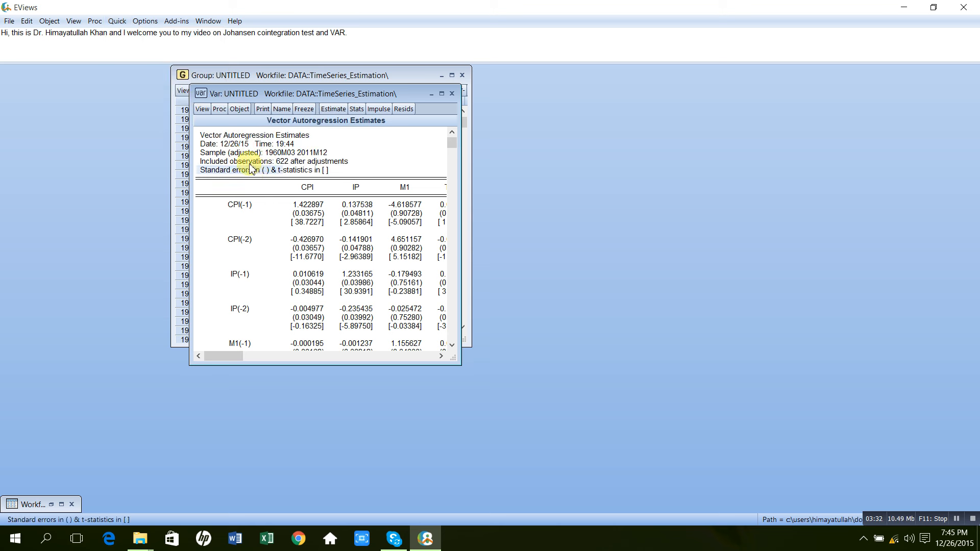
pyautogui.click(220, 111)
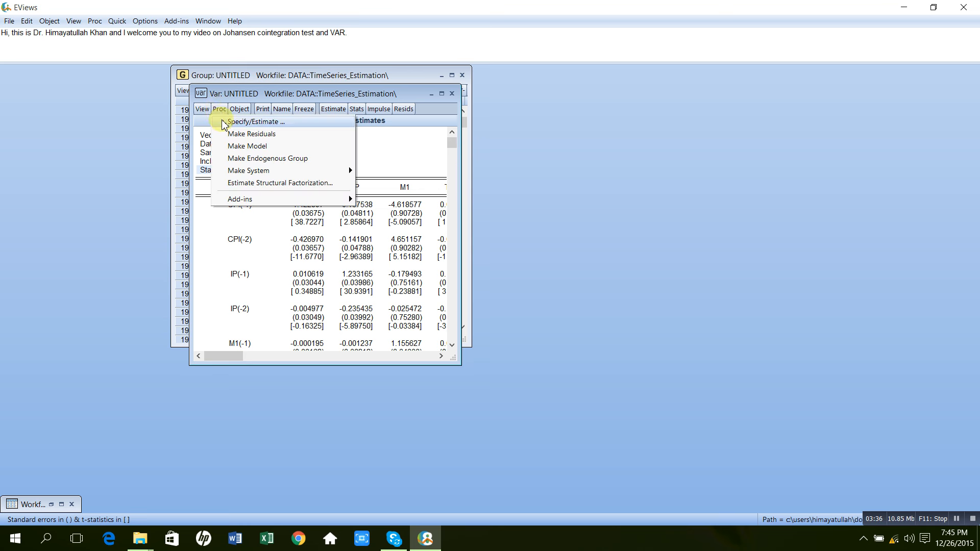
pyautogui.moveTo(244, 172)
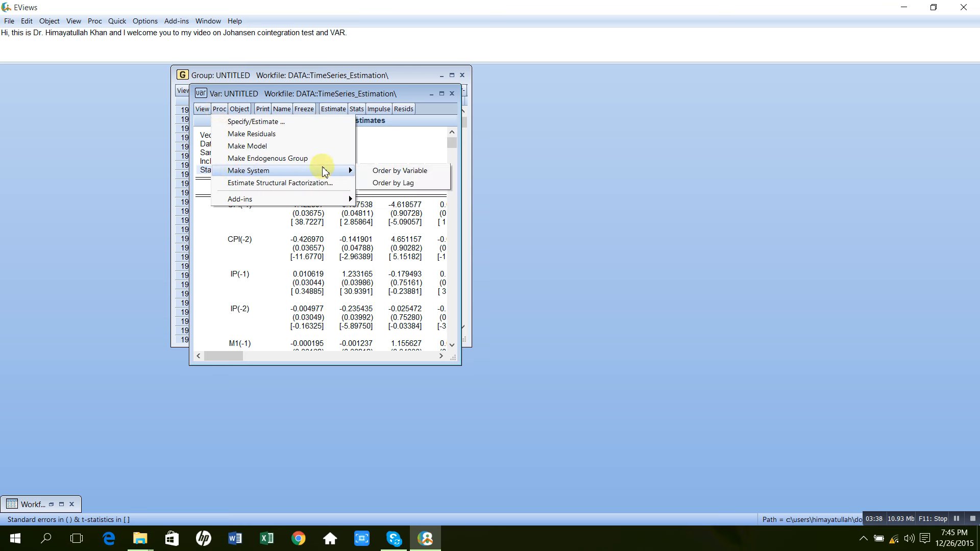
pyautogui.click(386, 172)
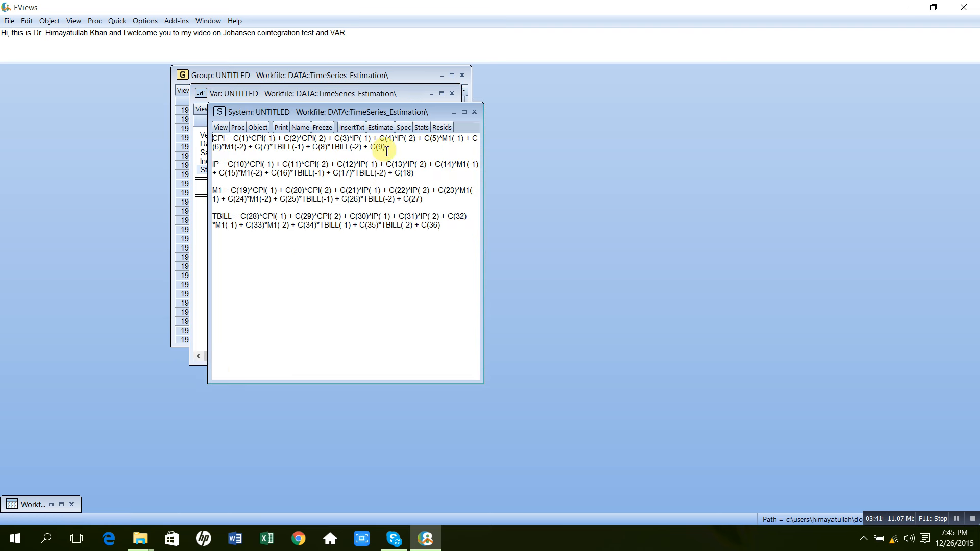
# Copy the CPI equation from the system, estimate it by least squares over 1960M01 2011M12, and maximize the output
pyautogui.moveTo(387, 148); pyautogui.dragTo(216, 140)
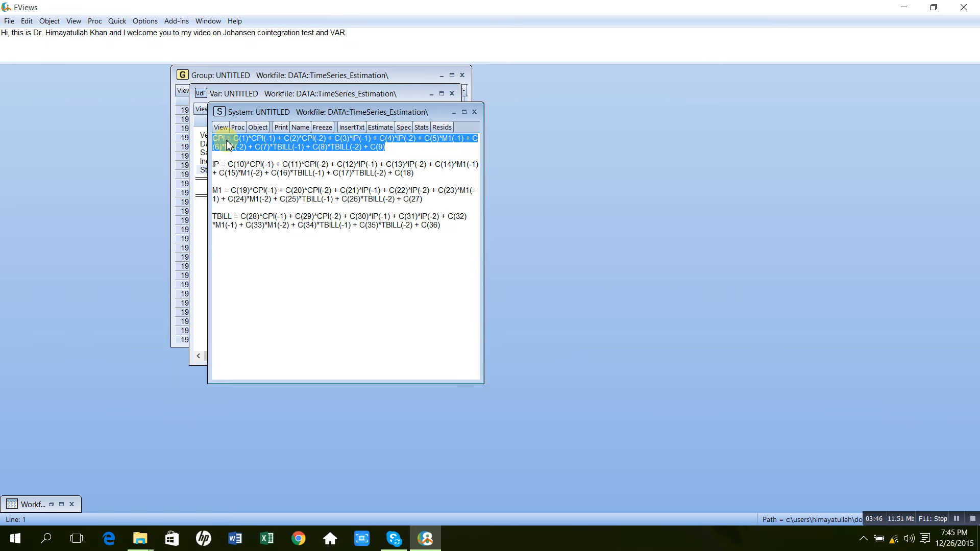
pyautogui.rightClick(228, 146)
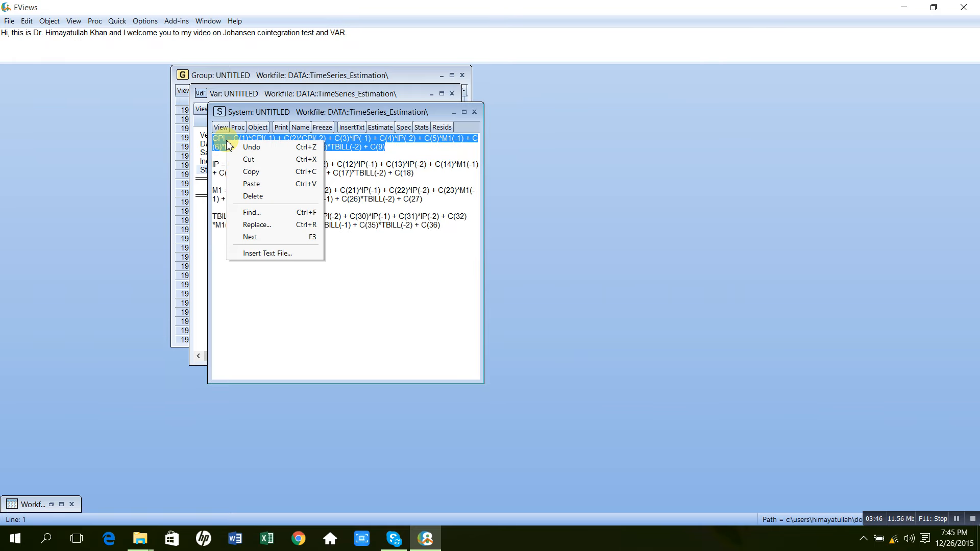
pyautogui.click(247, 174)
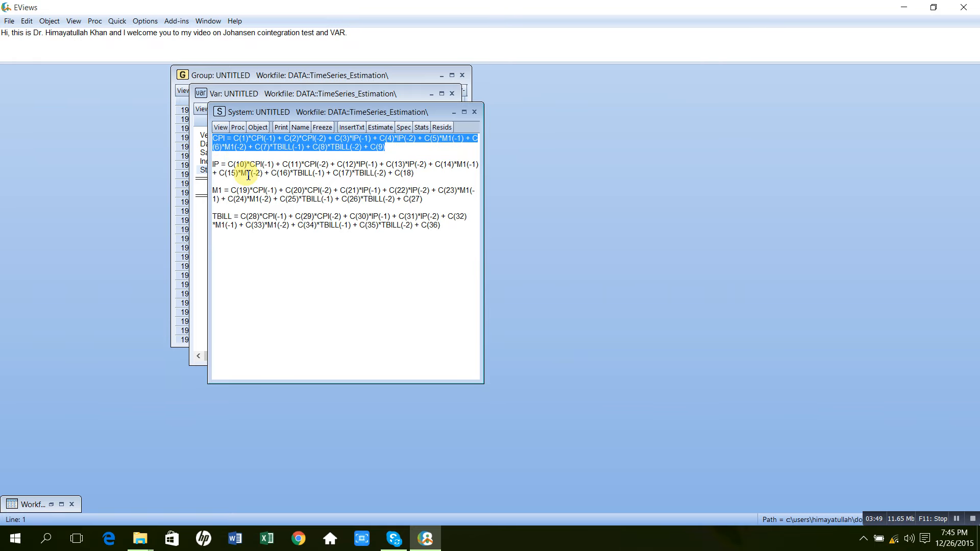
pyautogui.click(117, 22)
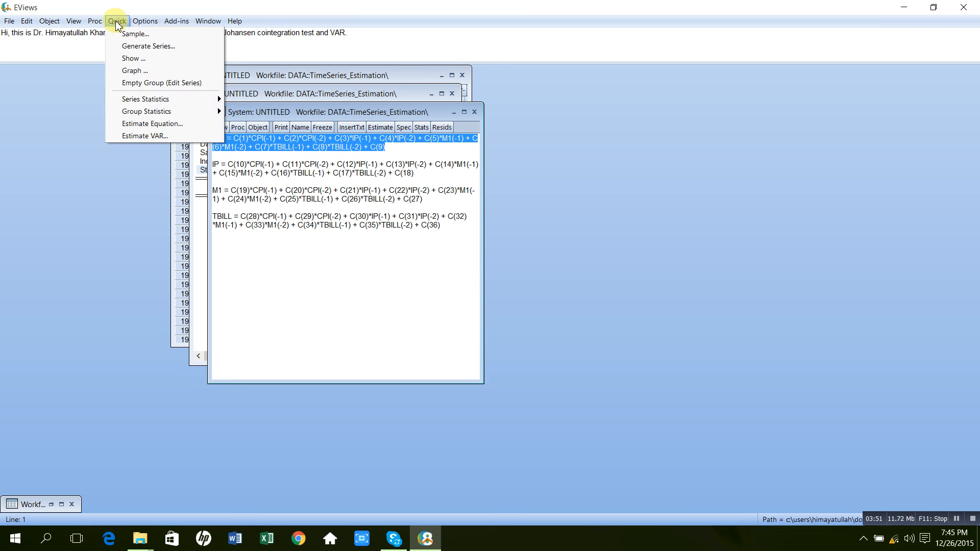
pyautogui.click(153, 125)
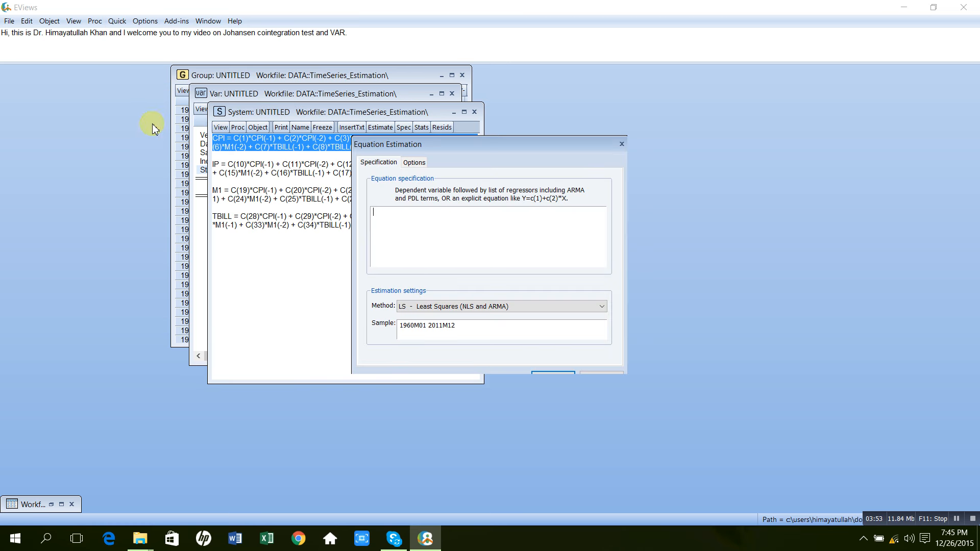
pyautogui.rightClick(382, 221)
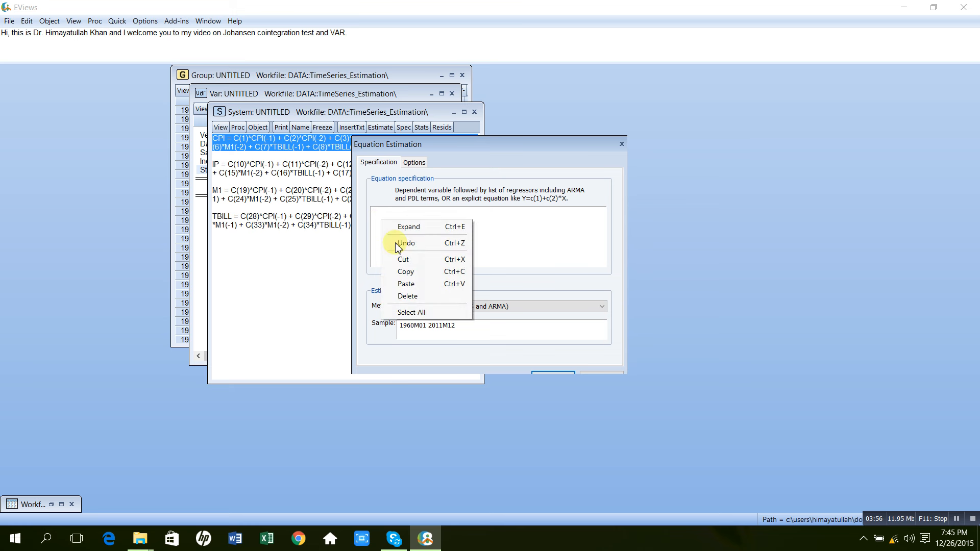
pyautogui.click(406, 285)
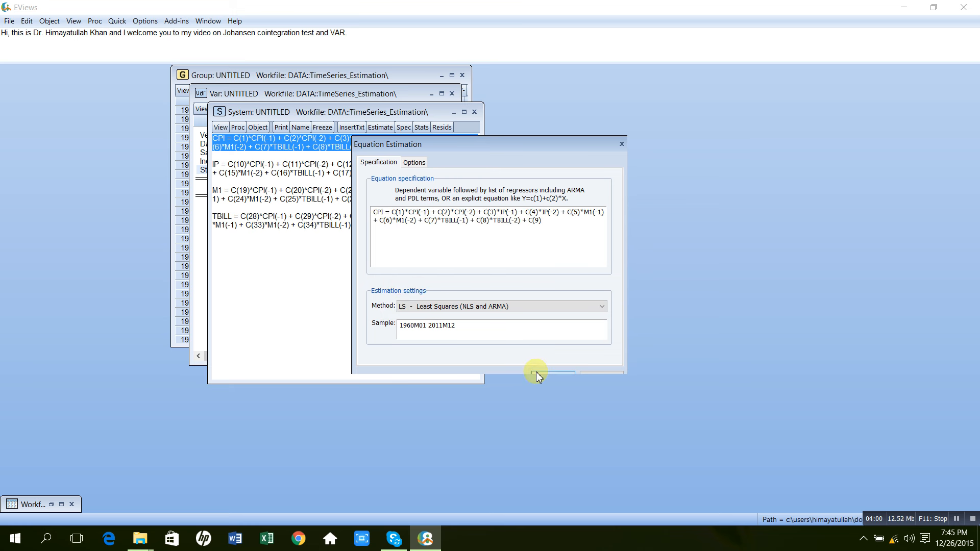
pyautogui.click(537, 377)
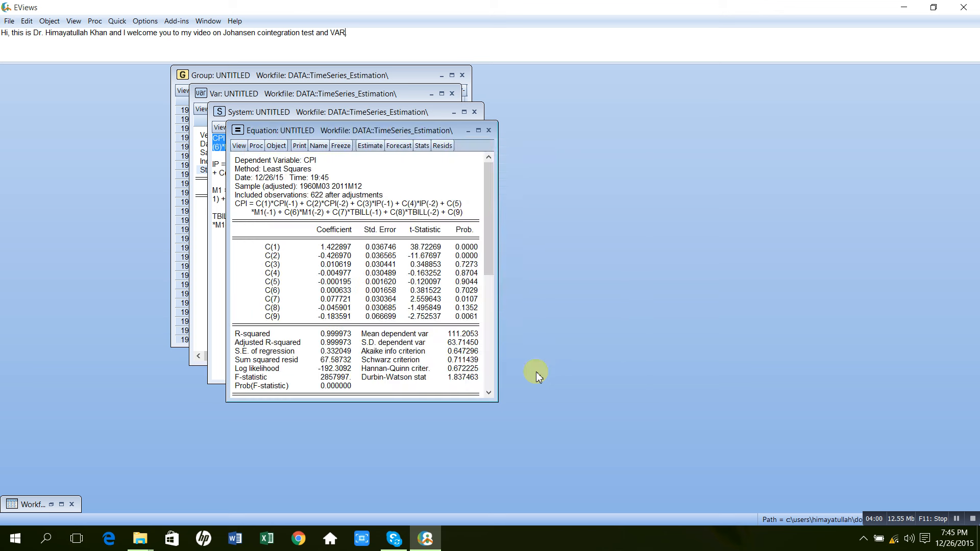
pyautogui.click(478, 131)
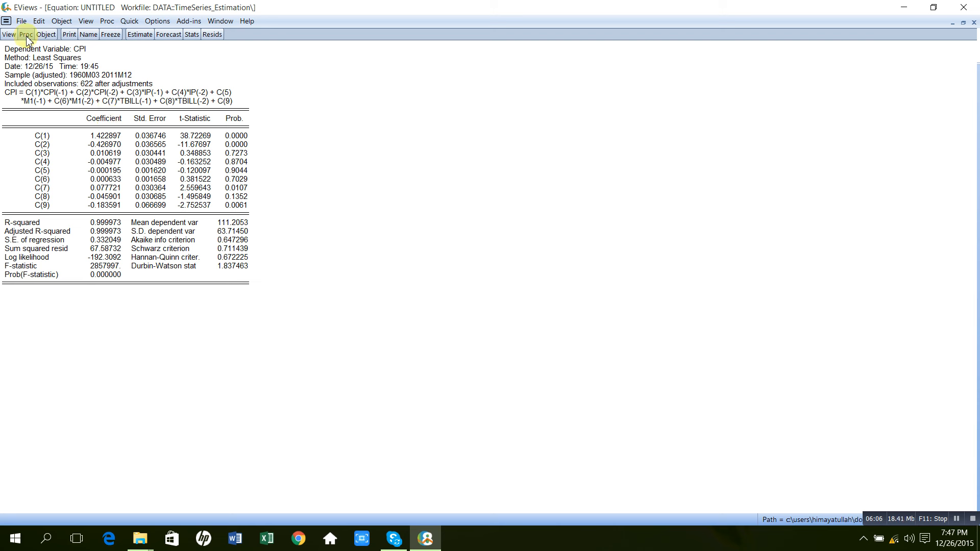
# Run the histogram normality test on the CPI equation's residuals
pyautogui.click(9, 37)
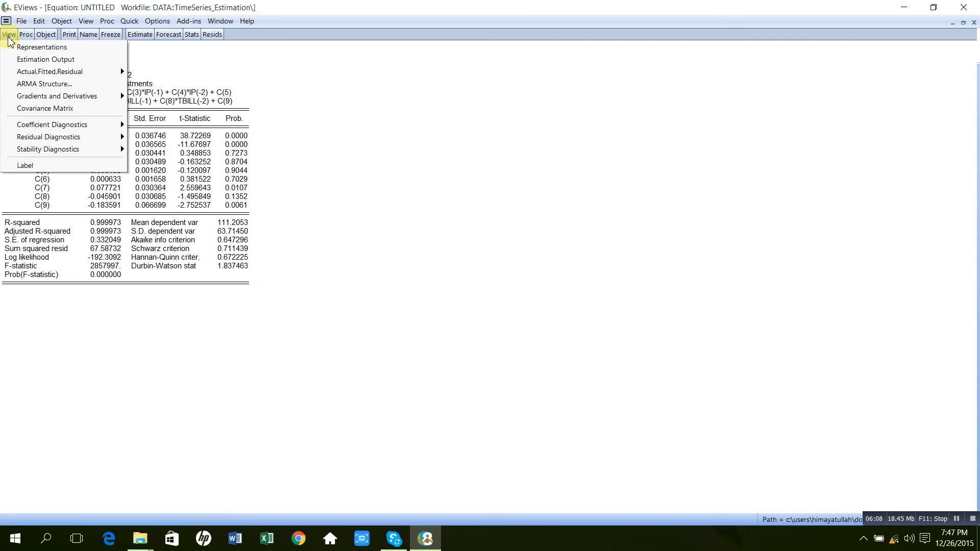
pyautogui.moveTo(62, 128)
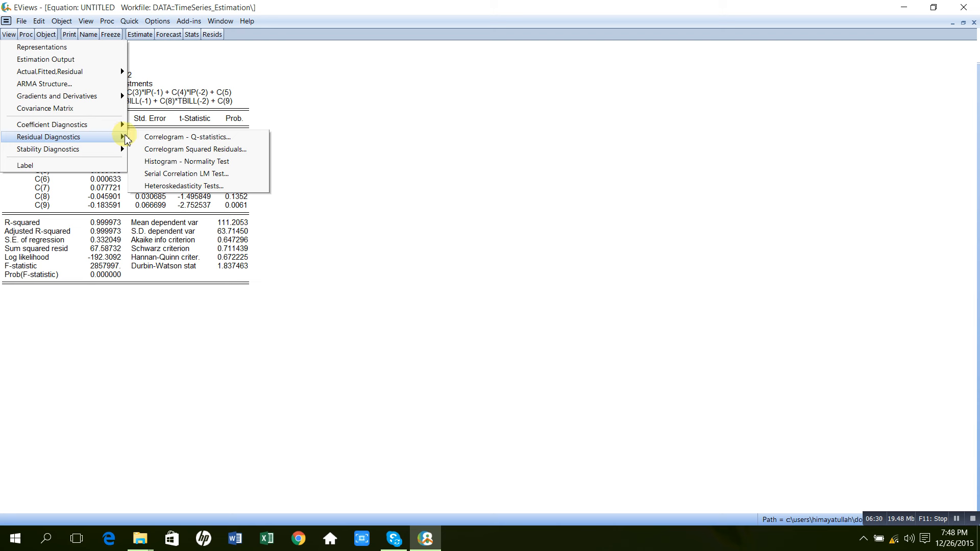
pyautogui.click(171, 164)
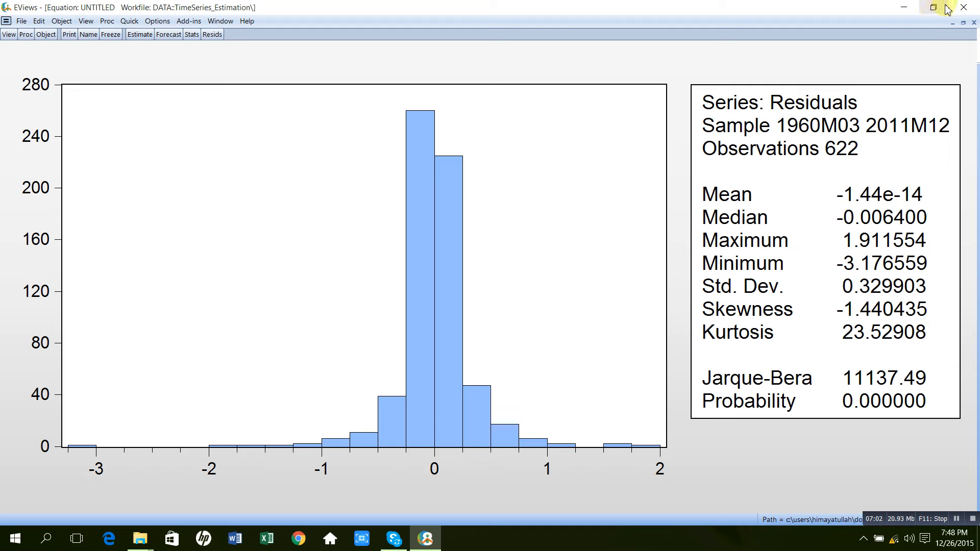
pyautogui.click(912, 9)
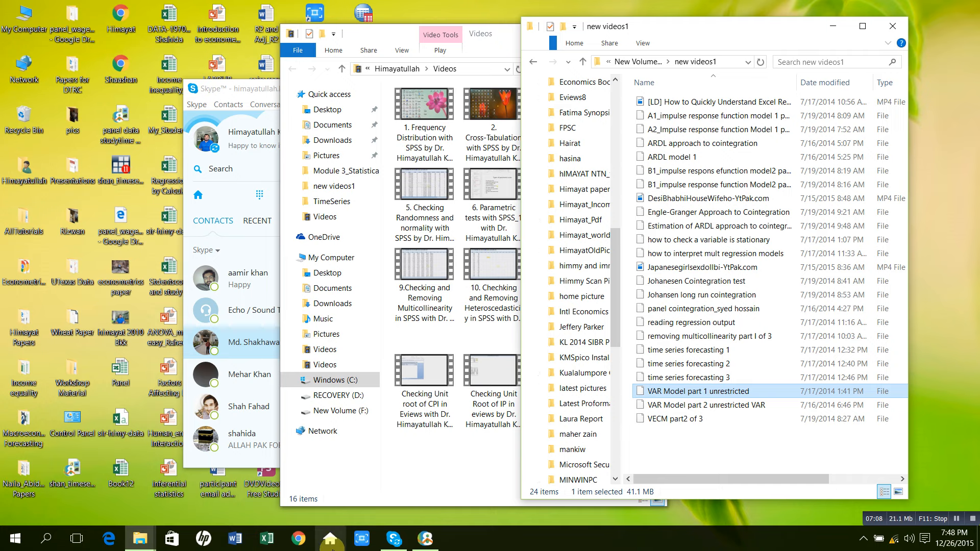
pyautogui.click(426, 542)
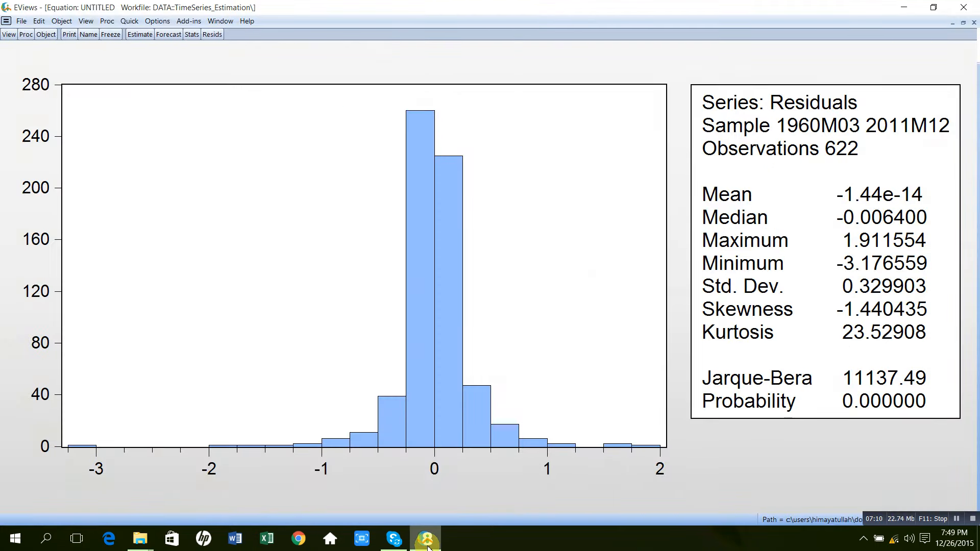
# Run the serial correlation LM test on the CPI equation's residuals with 2 lags
pyautogui.click(8, 36)
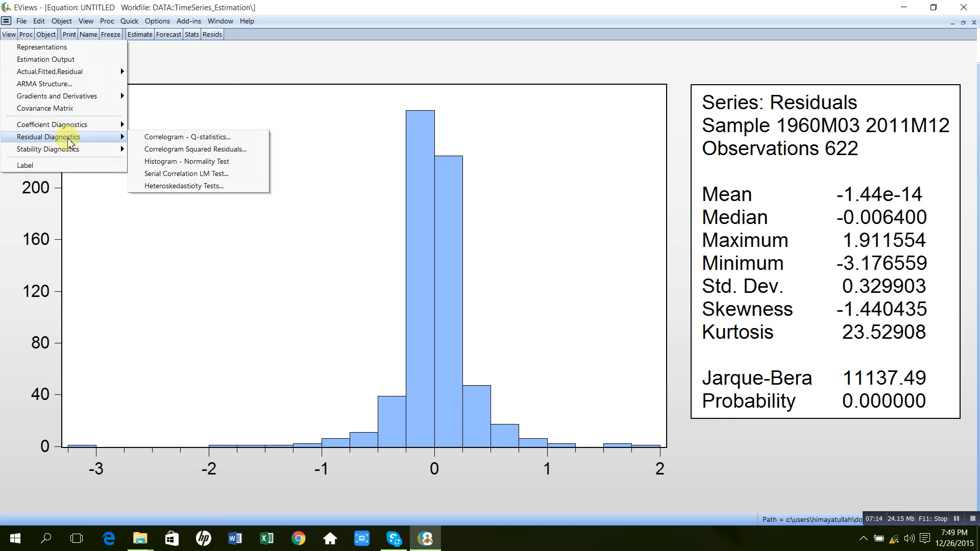
pyautogui.click(176, 173)
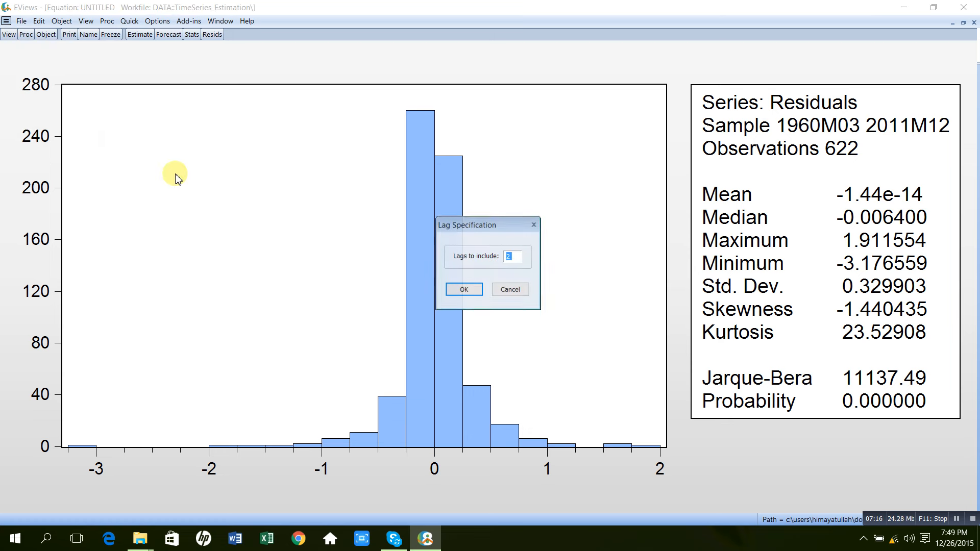
pyautogui.click(461, 290)
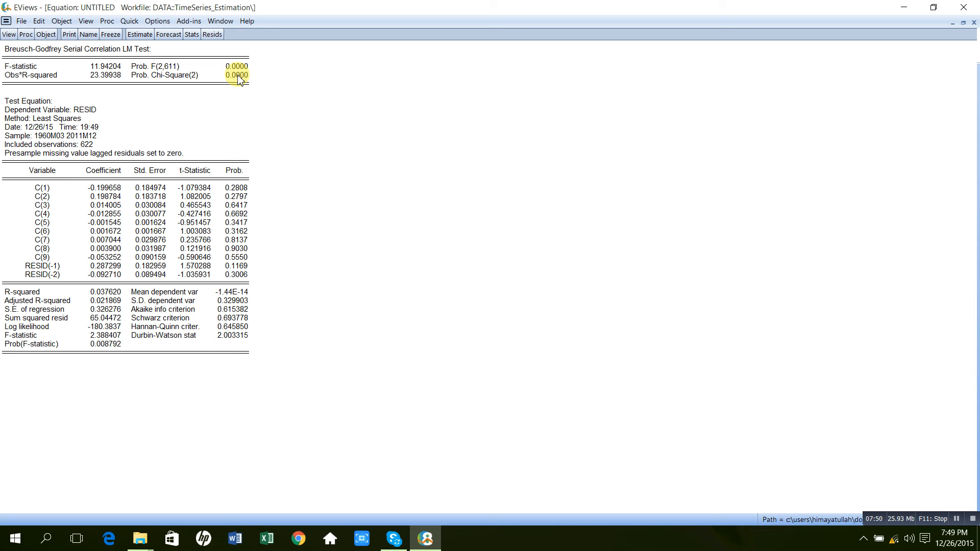
# Run the White heteroskedasticity test on the CPI equation's residuals without the White cross terms
pyautogui.click(7, 36)
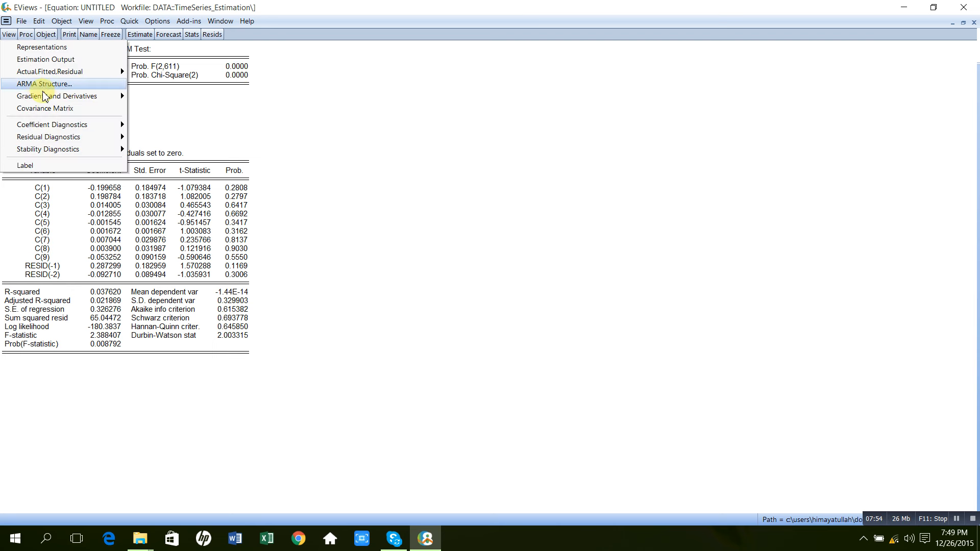
pyautogui.moveTo(90, 139)
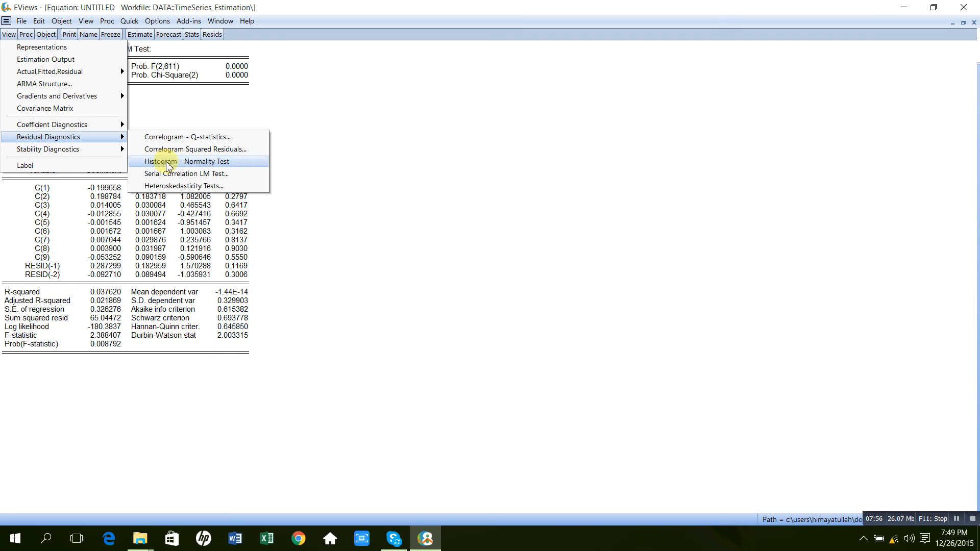
pyautogui.click(186, 187)
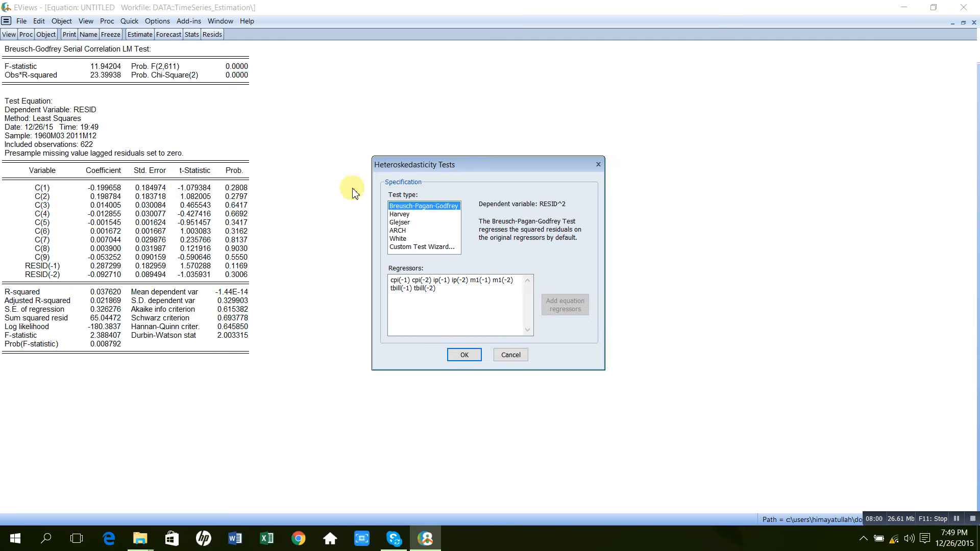
pyautogui.click(399, 239)
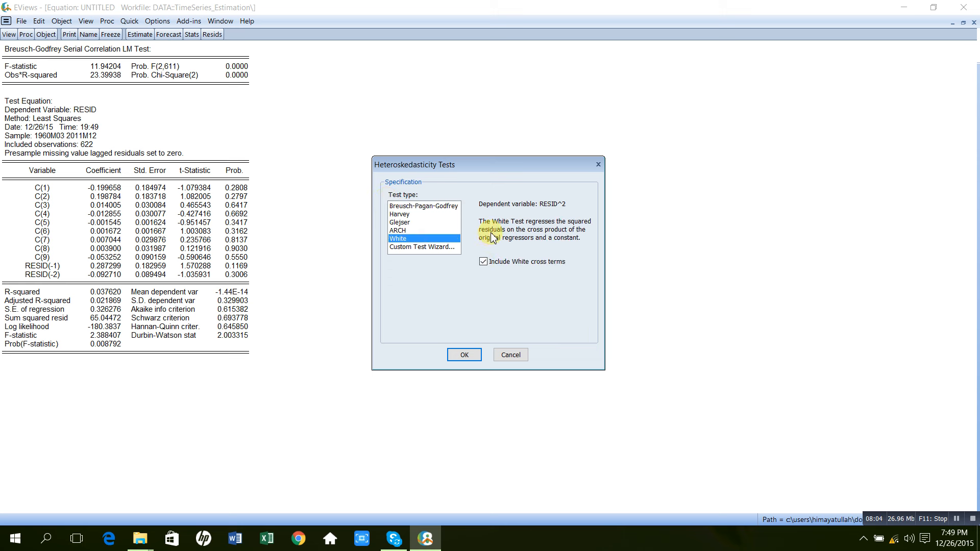
pyautogui.click(483, 262)
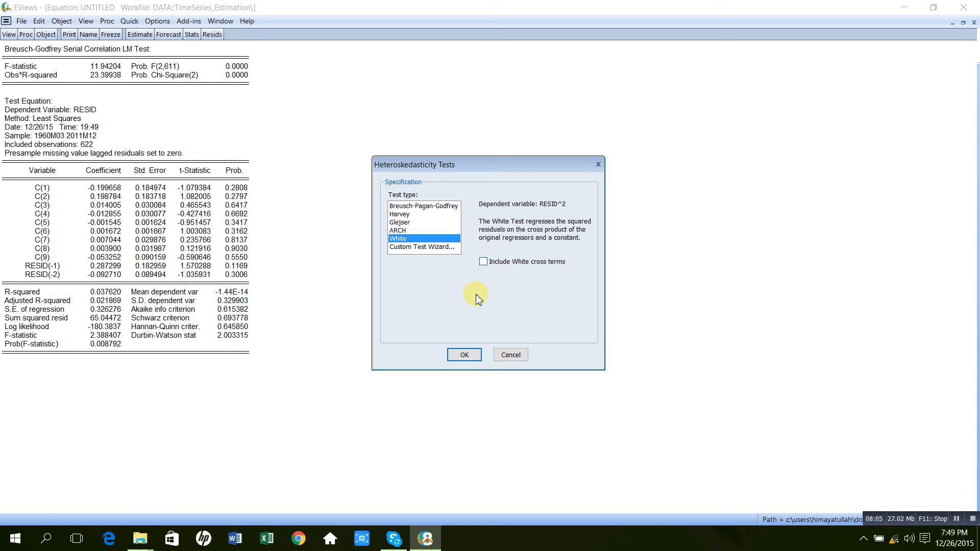
pyautogui.click(464, 355)
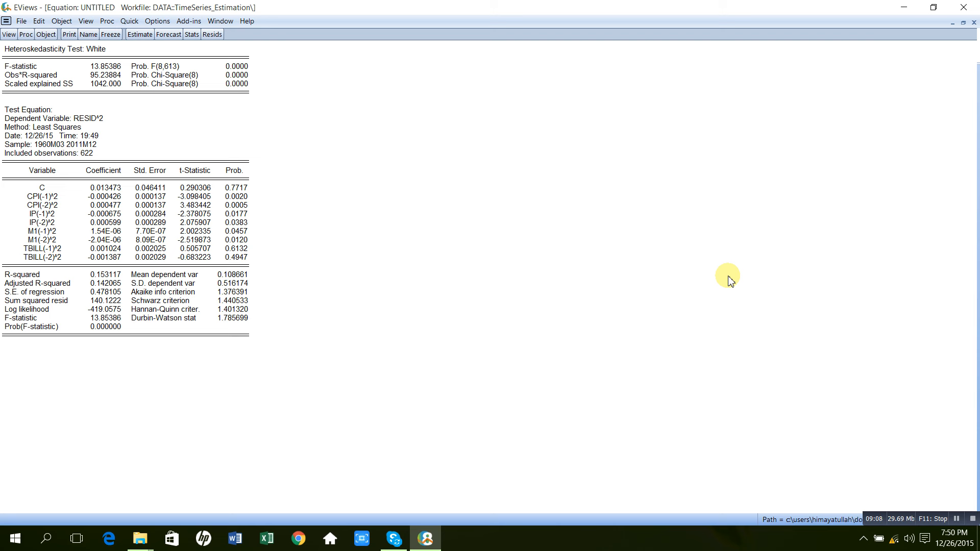
pyautogui.click(9, 35)
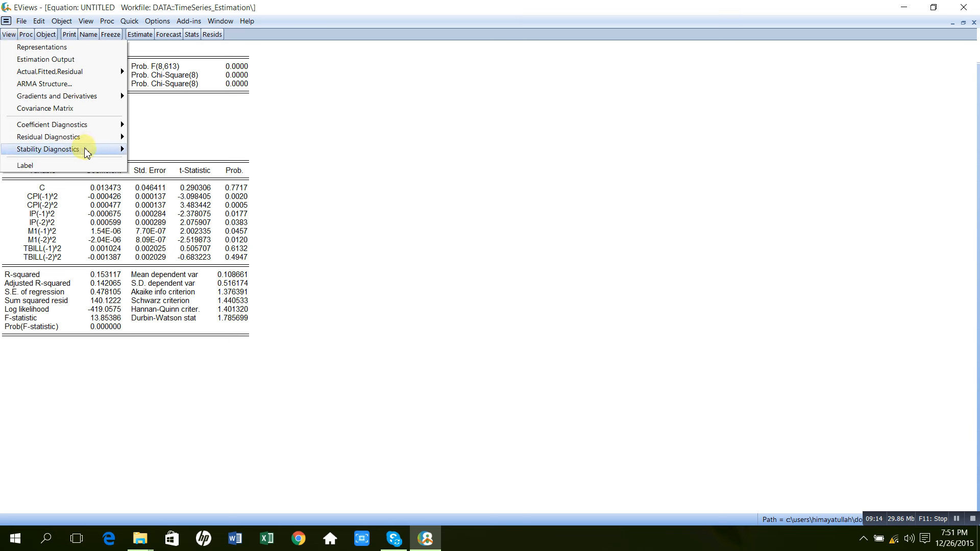
pyautogui.moveTo(87, 153)
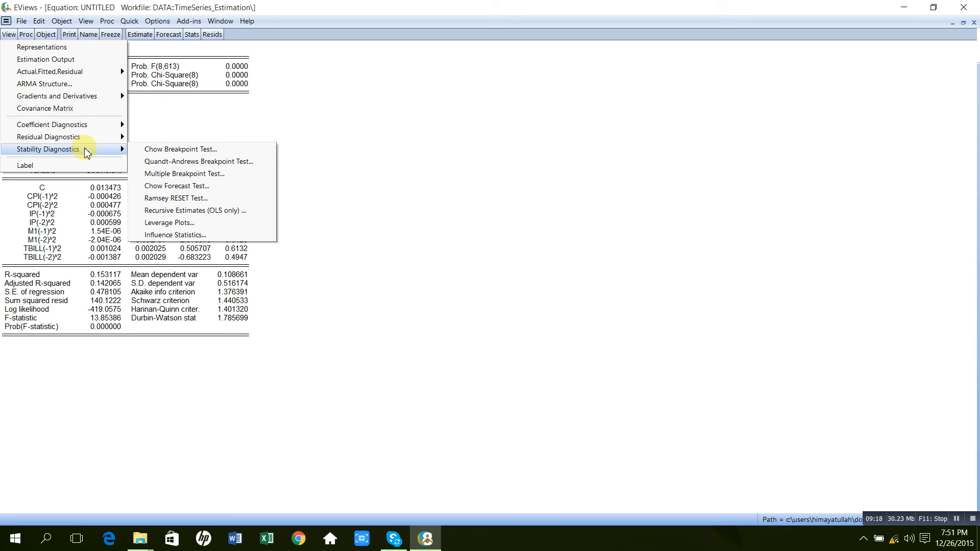
pyautogui.click(237, 113)
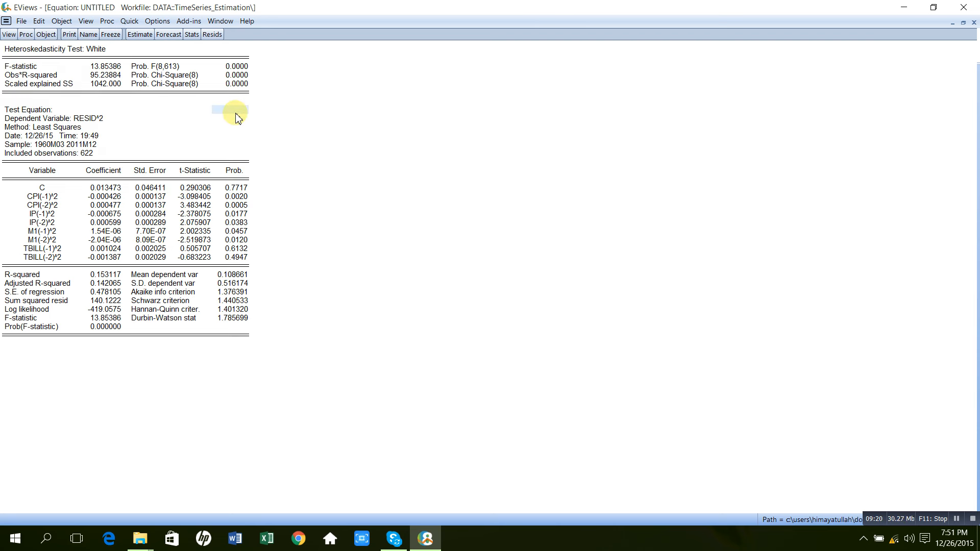